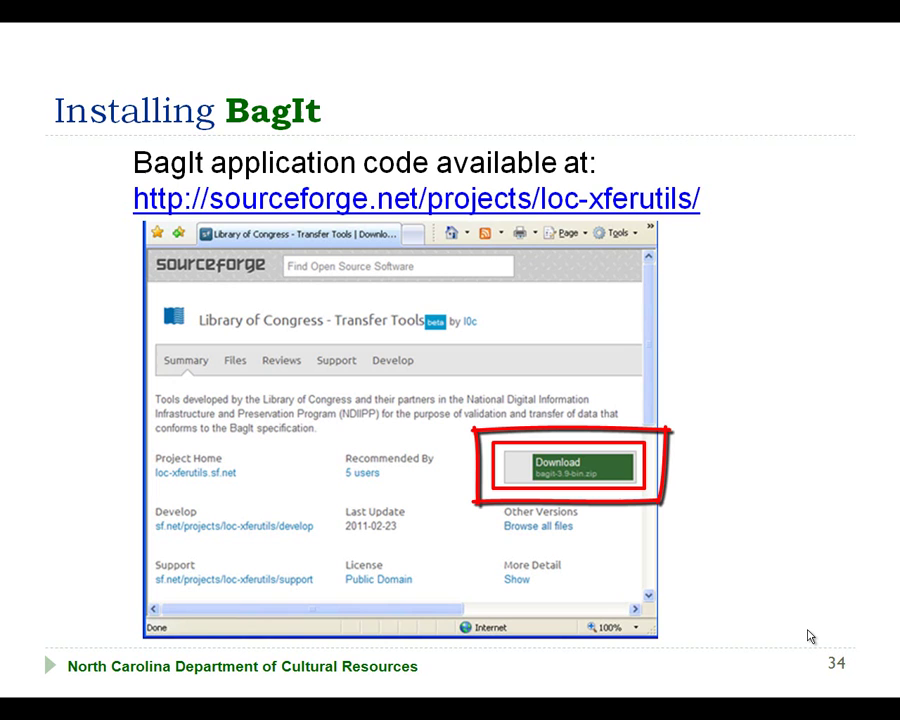
# Step: Advance the slideshow to slide 35 on the bin zip download, then switch to the browser
pyautogui.click(811, 636)
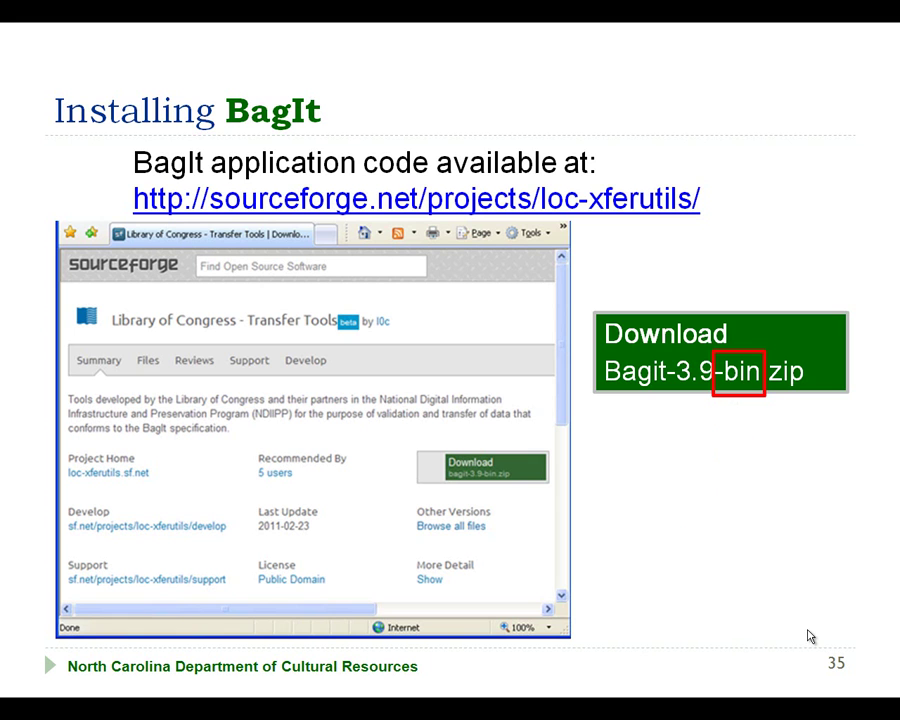
pyautogui.hotkey('alt', 'Tab')
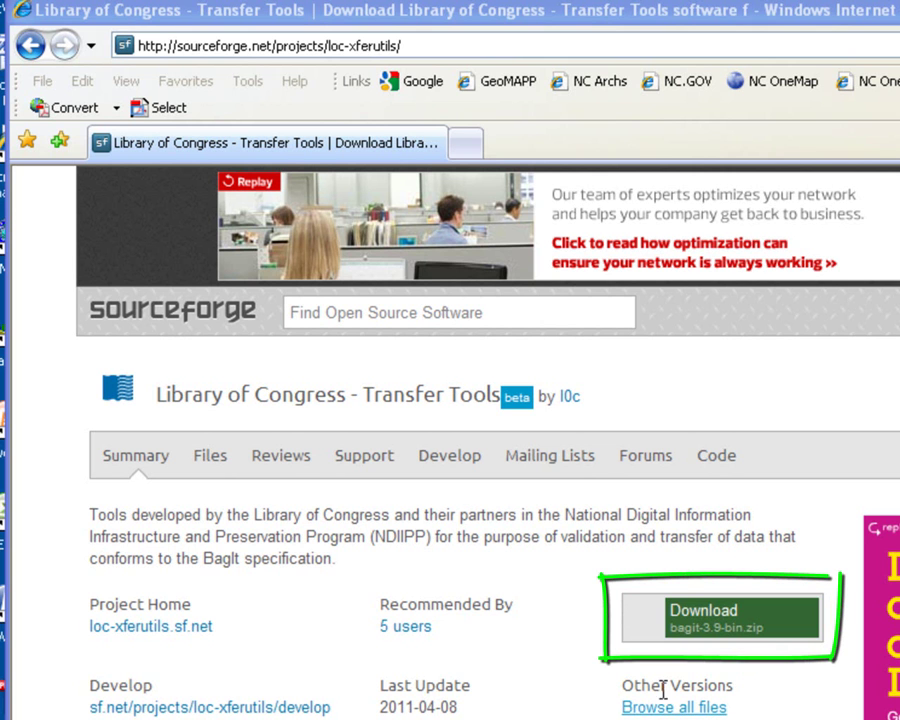
# Step: Start the bagit-3.9-bin.zip download from the SourceForge Transfer Tools page
pyautogui.click(711, 617)
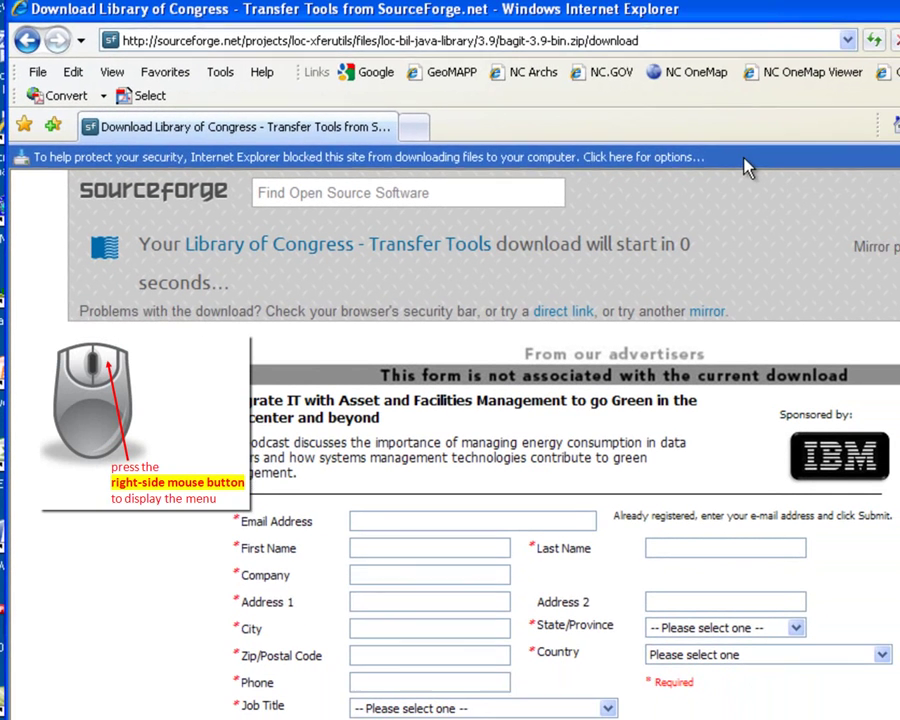
# Step: Unblock the bagit-3.9-bin.zip download via the information bar's Download File option
pyautogui.rightClick(840, 188)
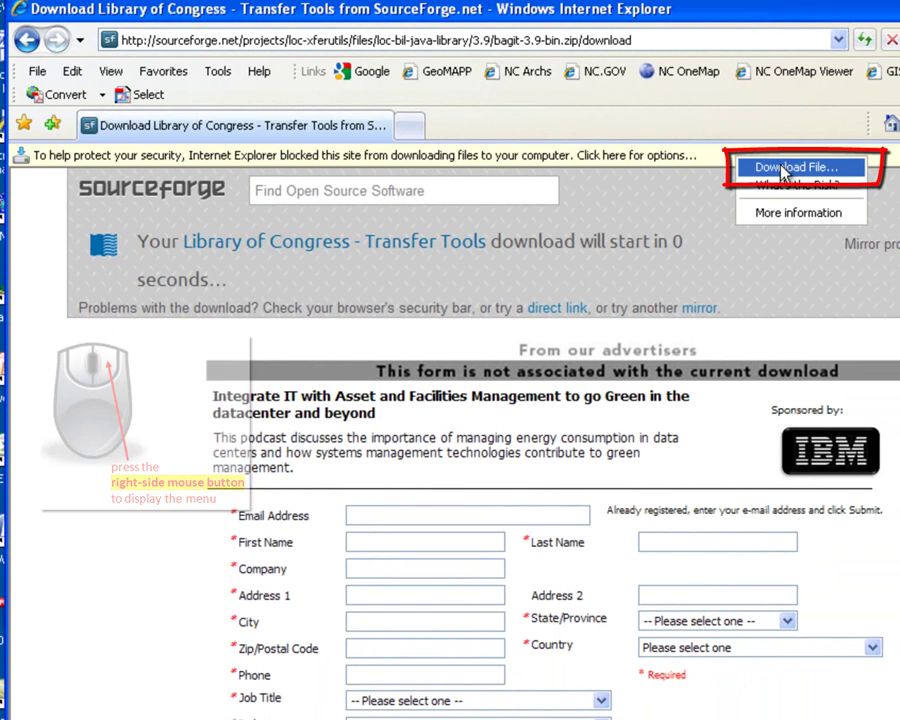
pyautogui.click(785, 168)
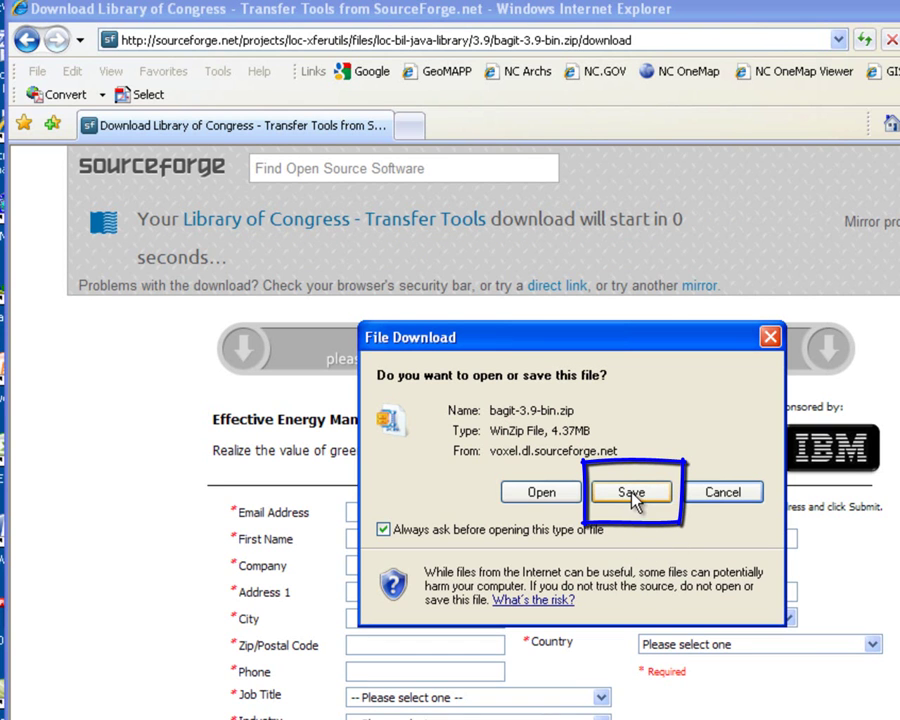
# Step: Save bagit-3.9-bin.zip to C:\Temp
pyautogui.click(632, 493)
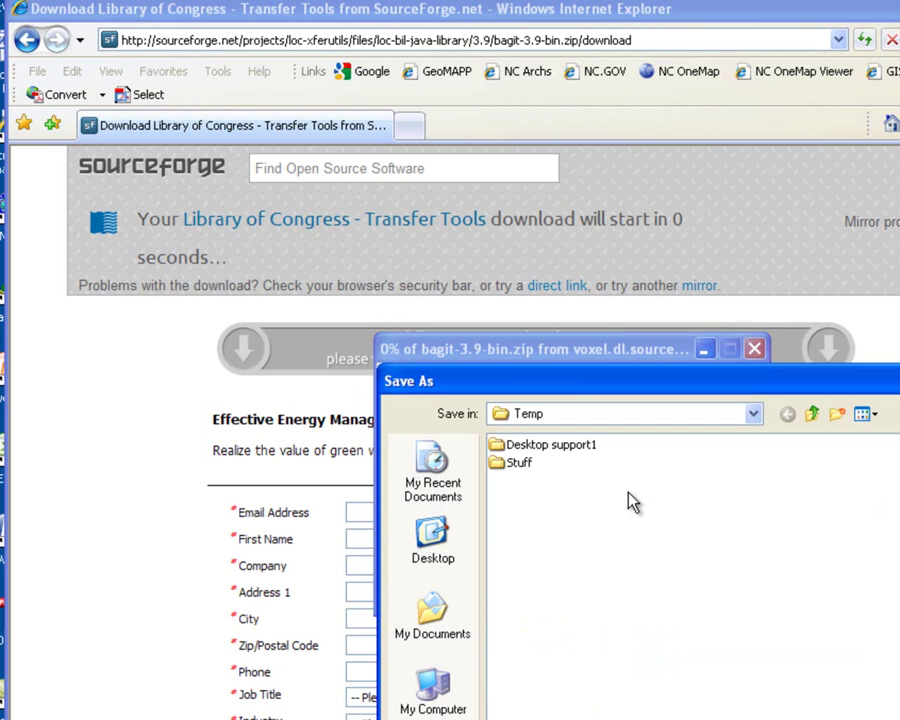
pyautogui.moveTo(641, 382); pyautogui.dragTo(498, 354)
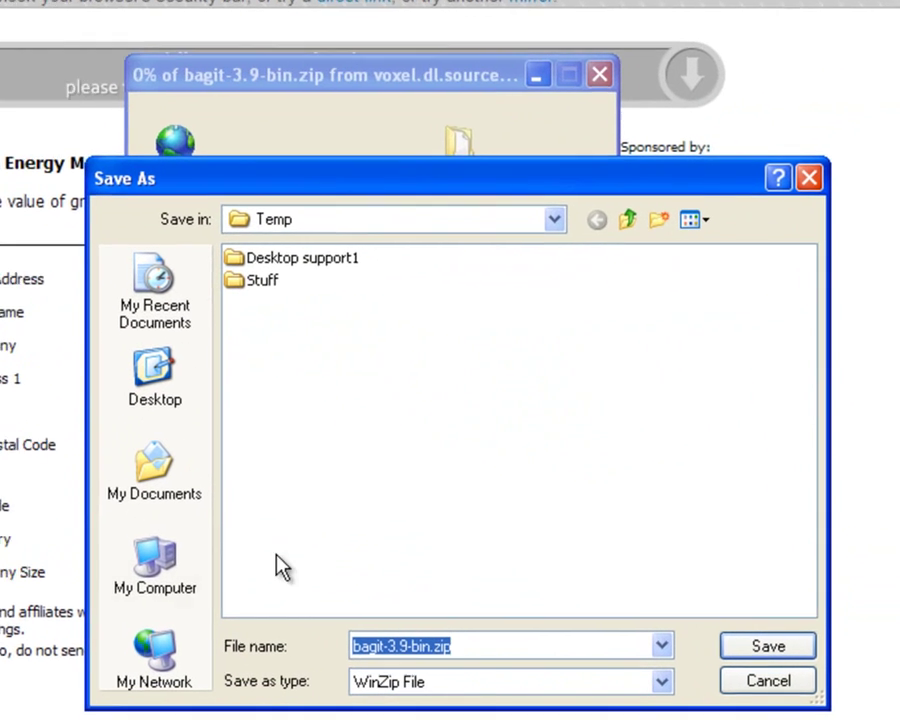
pyautogui.click(155, 565)
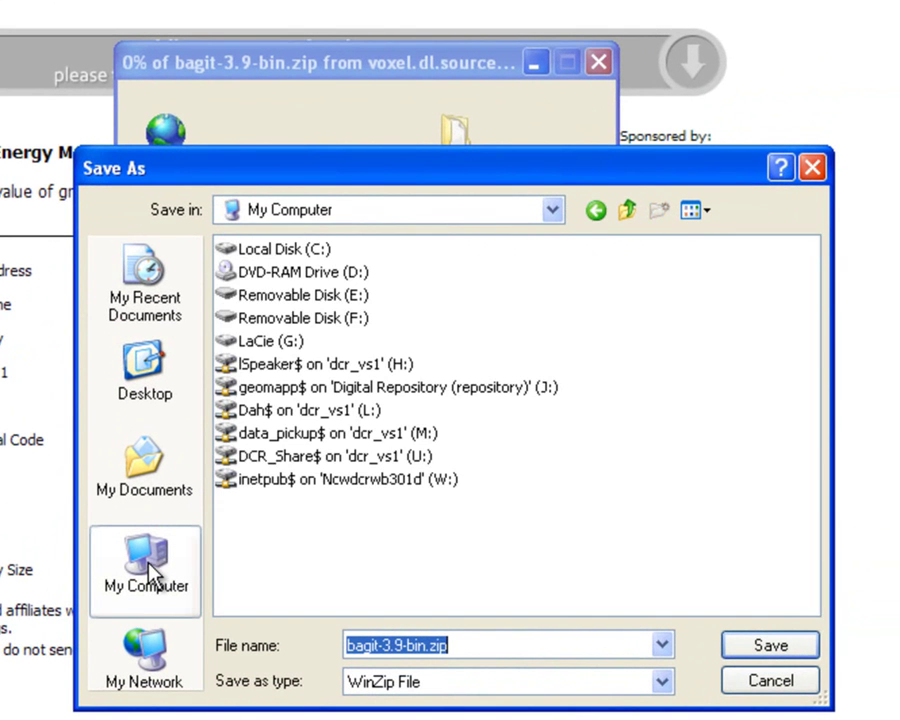
pyautogui.doubleClick(268, 256)
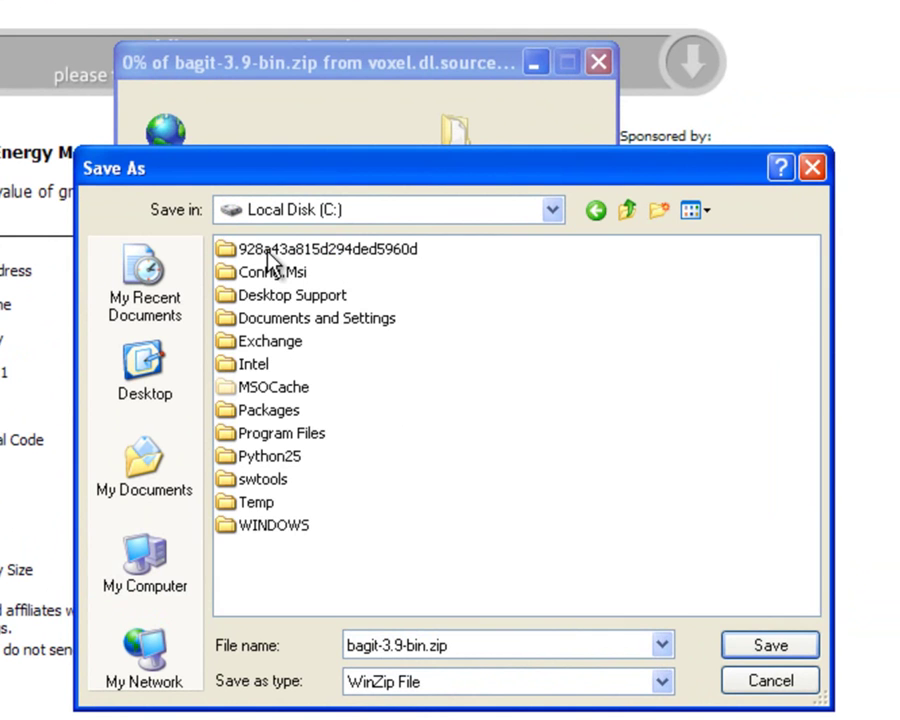
pyautogui.doubleClick(233, 510)
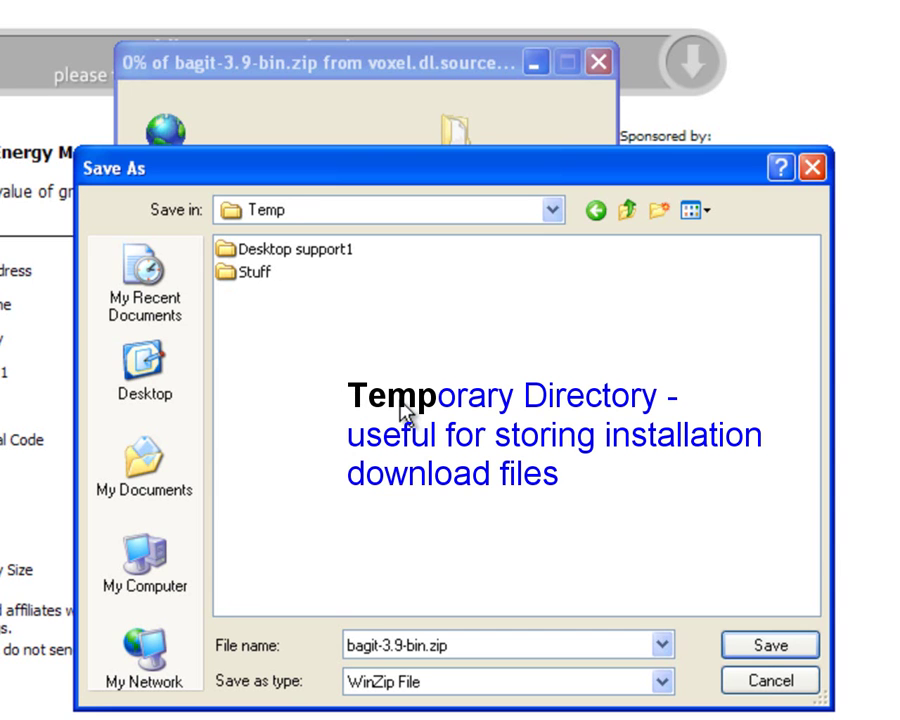
pyautogui.click(794, 644)
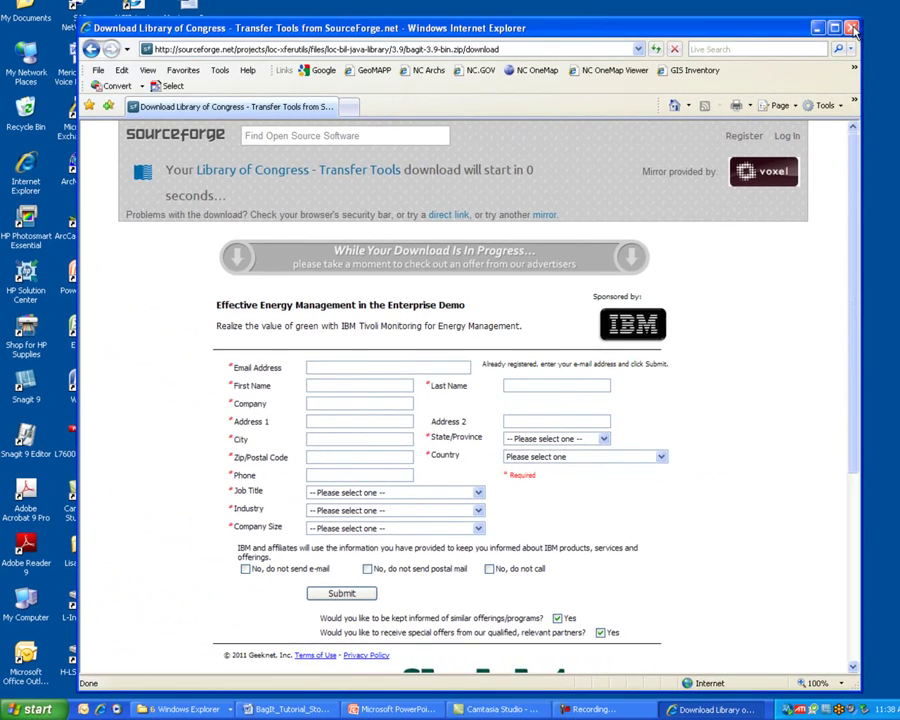
# Step: Close Internet Explorer and browse to C:\Temp through My Computer
pyautogui.hotkey('alt', 'F4')
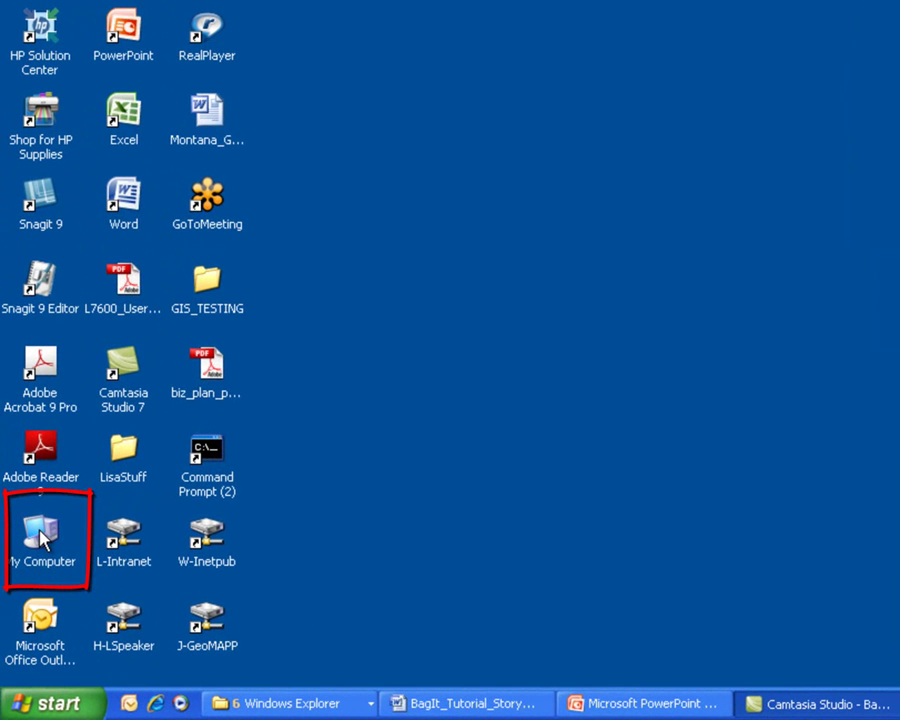
pyautogui.doubleClick(40, 535)
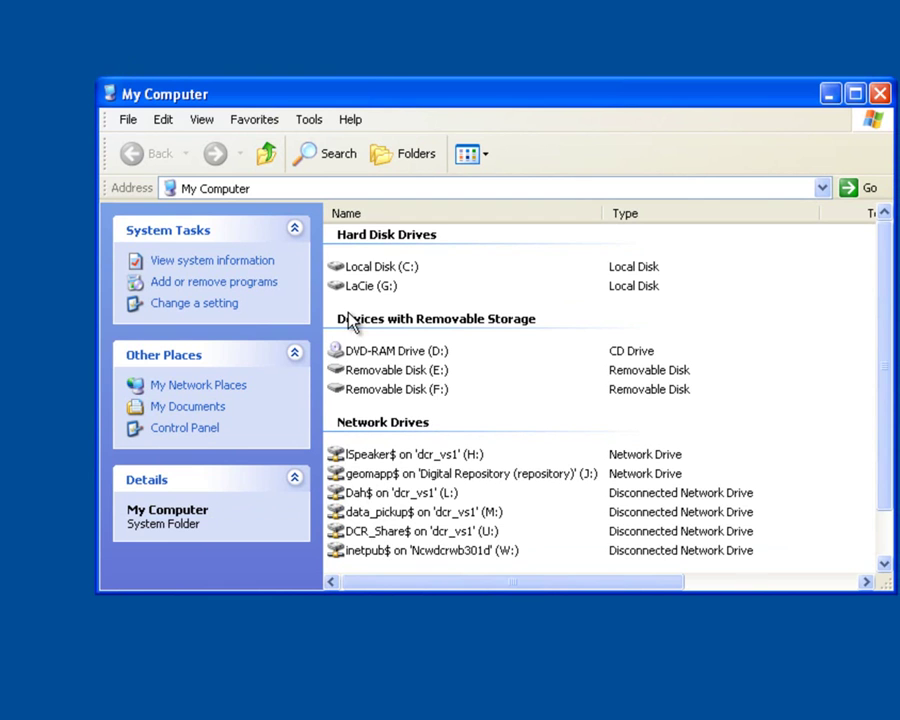
pyautogui.doubleClick(386, 266)
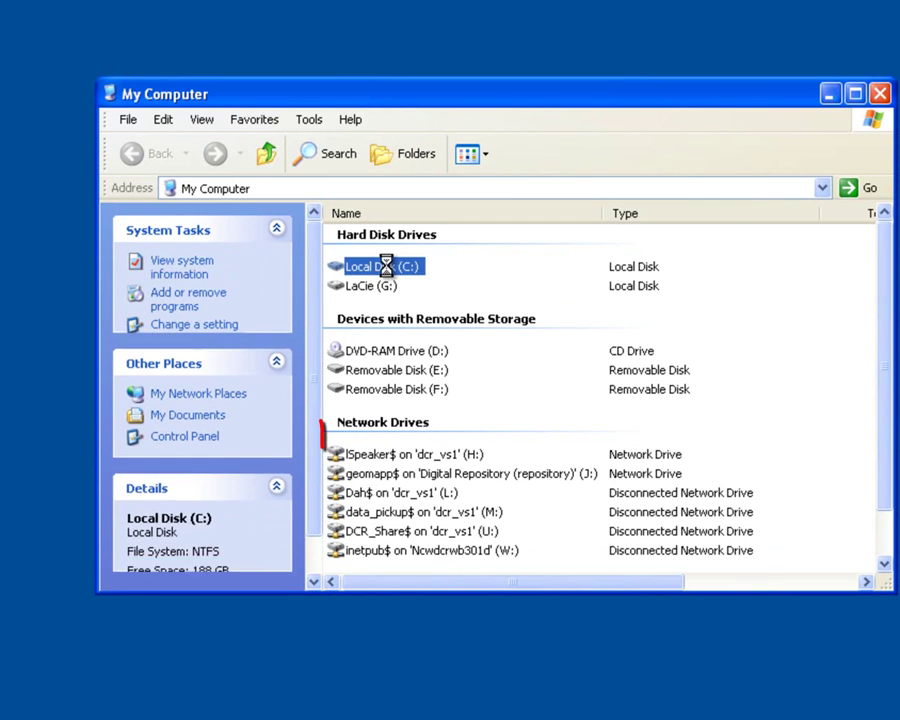
pyautogui.doubleClick(340, 437)
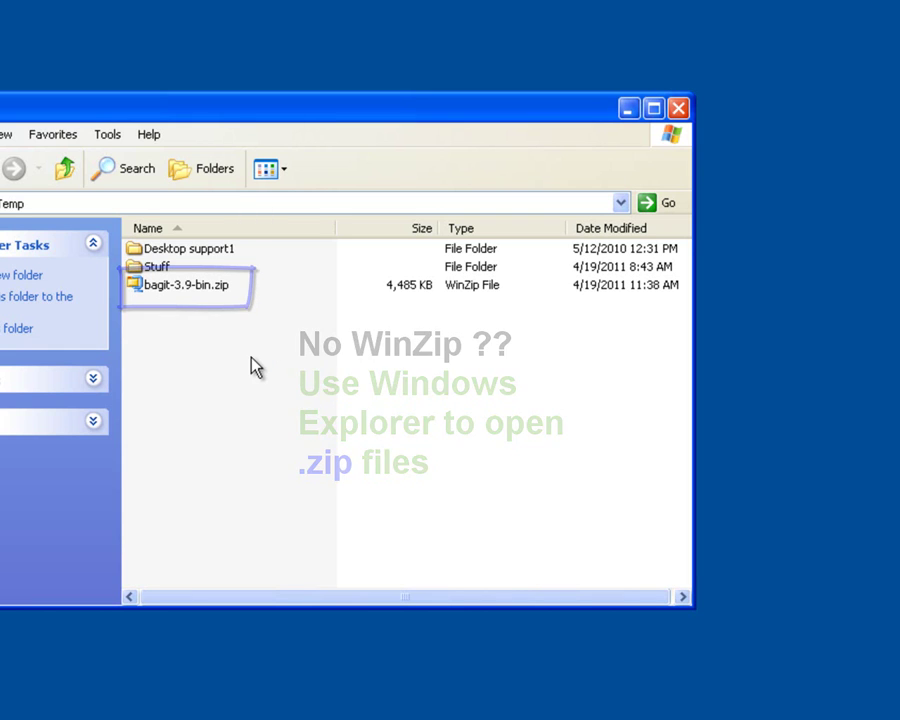
# Step: Open bagit-3.9-bin.zip with Compressed (zipped) Folders to reveal the bagit-3.9 folder
pyautogui.click(190, 290)
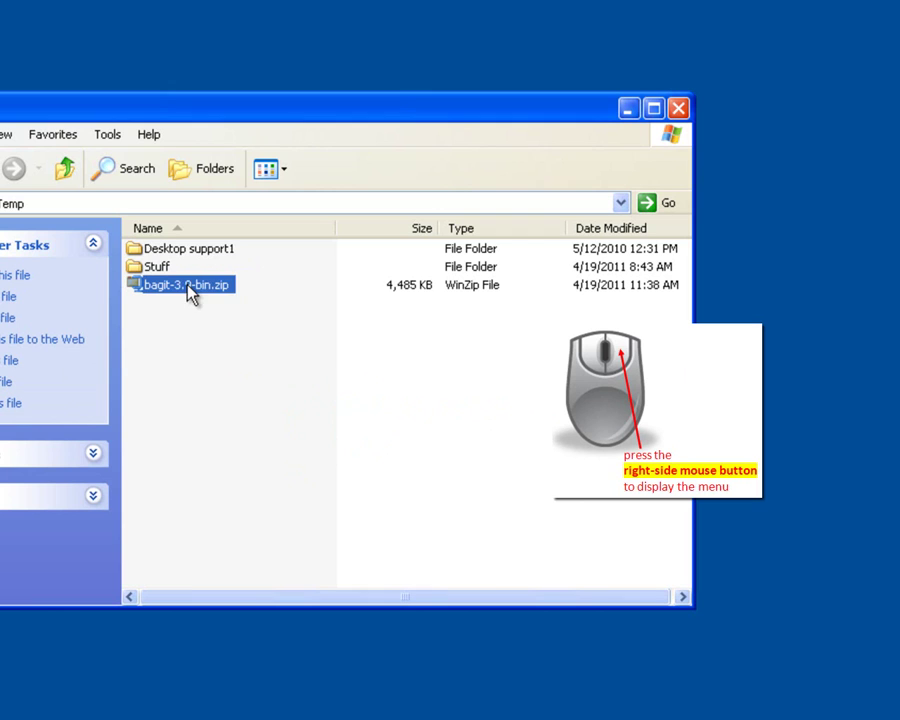
pyautogui.rightClick(190, 290)
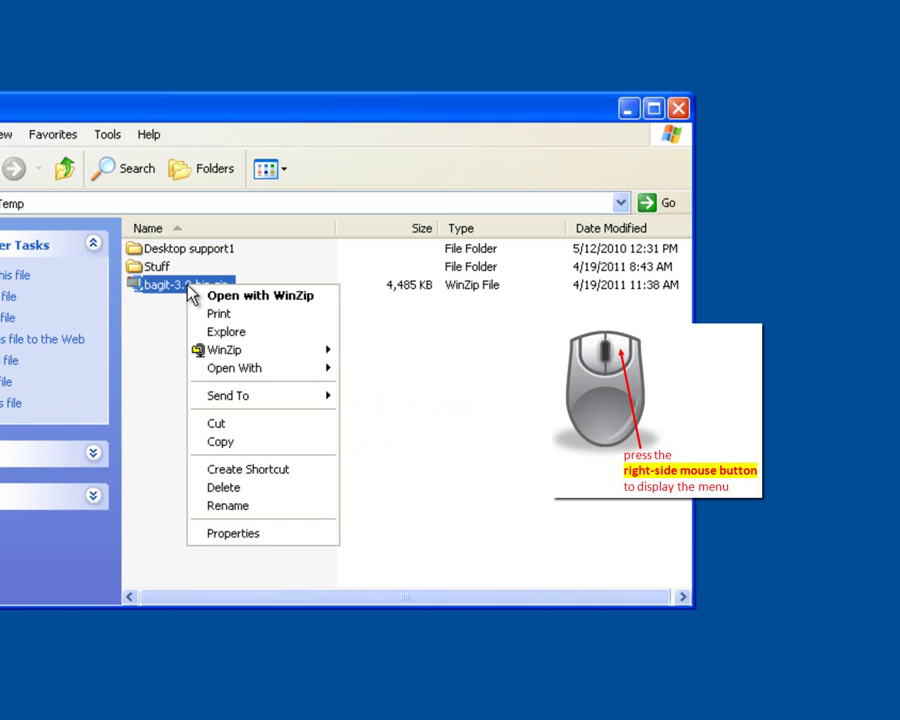
pyautogui.moveTo(234, 377)
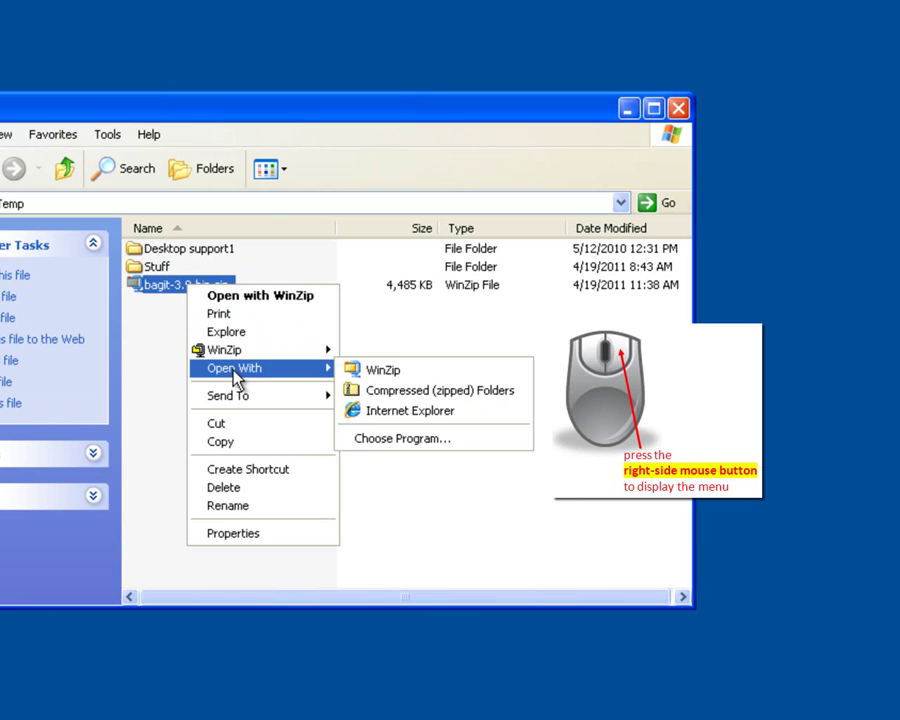
pyautogui.click(423, 396)
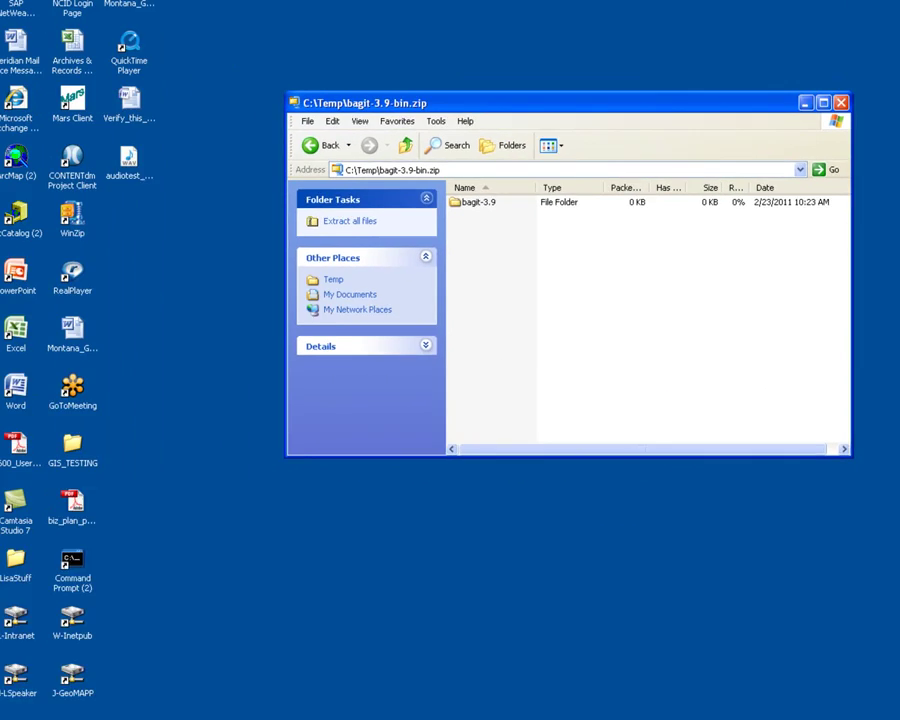
# Step: Open Local Disk (C:) in a second window and move it beside the zip
pyautogui.doubleClick(22, 602)
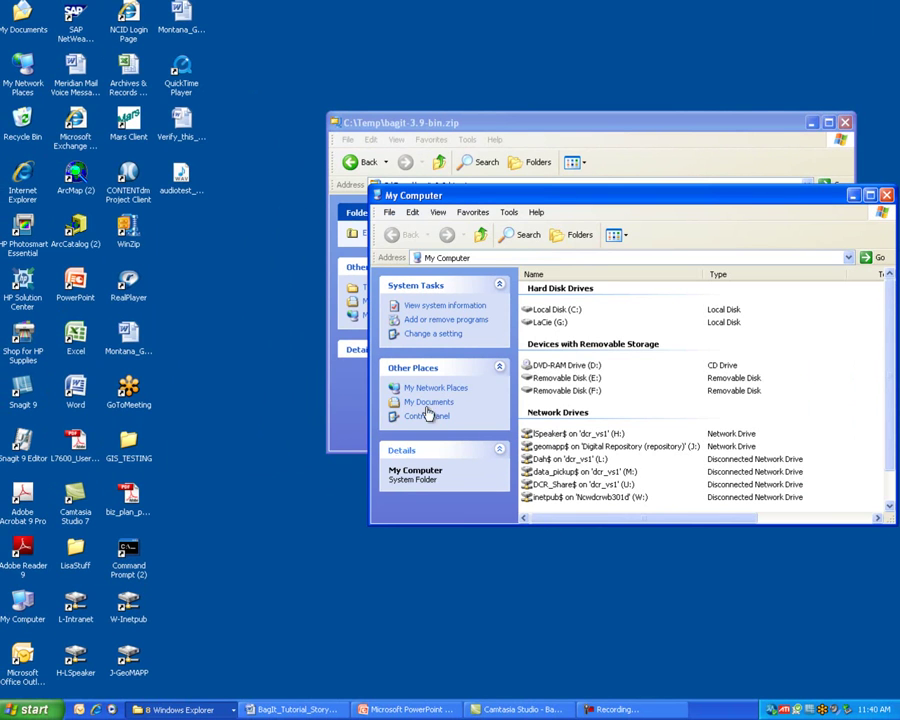
pyautogui.doubleClick(563, 310)
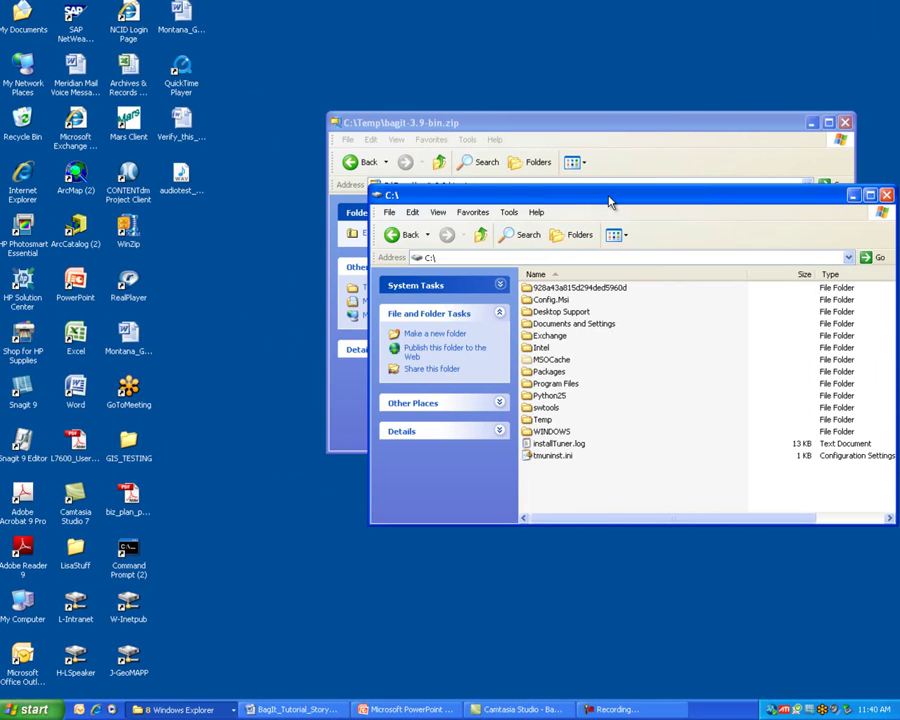
pyautogui.moveTo(610, 203)
pyautogui.mouseDown()
pyautogui.moveTo(609, 257)
pyautogui.moveTo(516, 268)
pyautogui.moveTo(505, 295)
pyautogui.mouseUp()
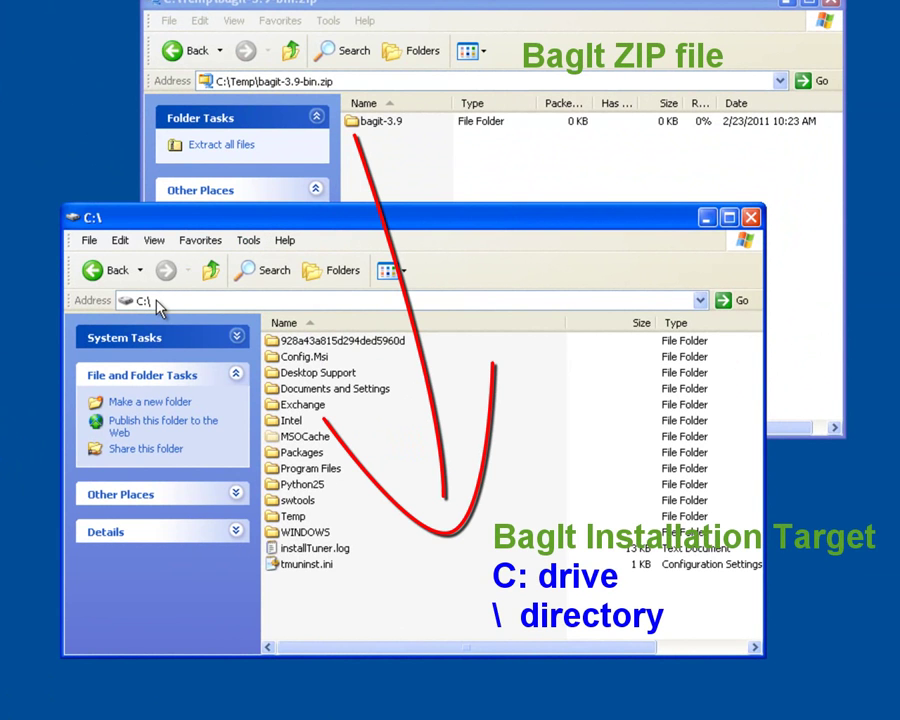
# Step: Copy the bagit-3.9 folder from the zip window
pyautogui.click(386, 10)
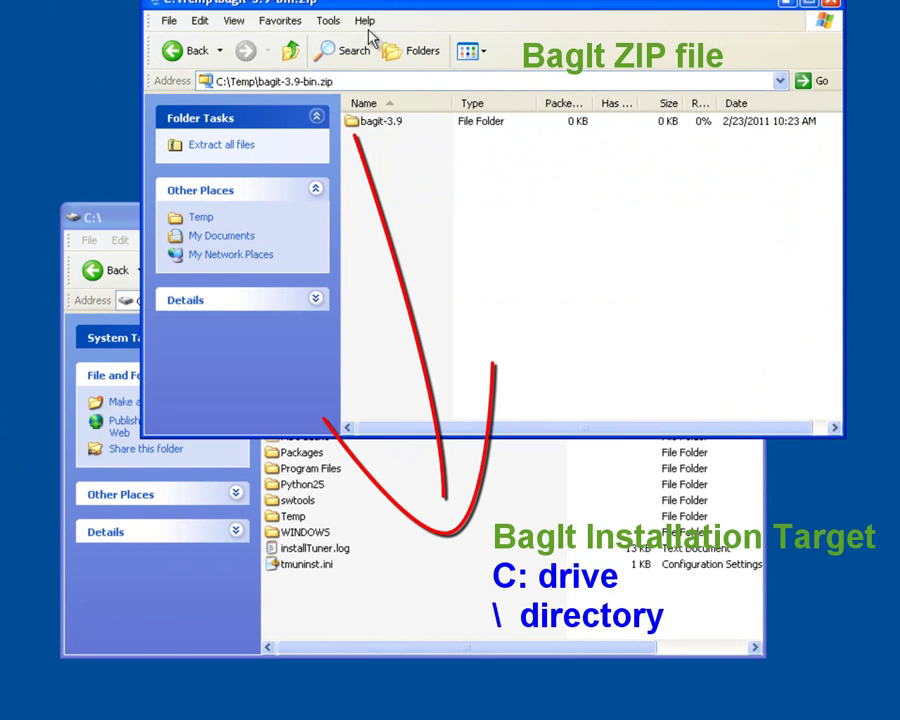
pyautogui.click(371, 127)
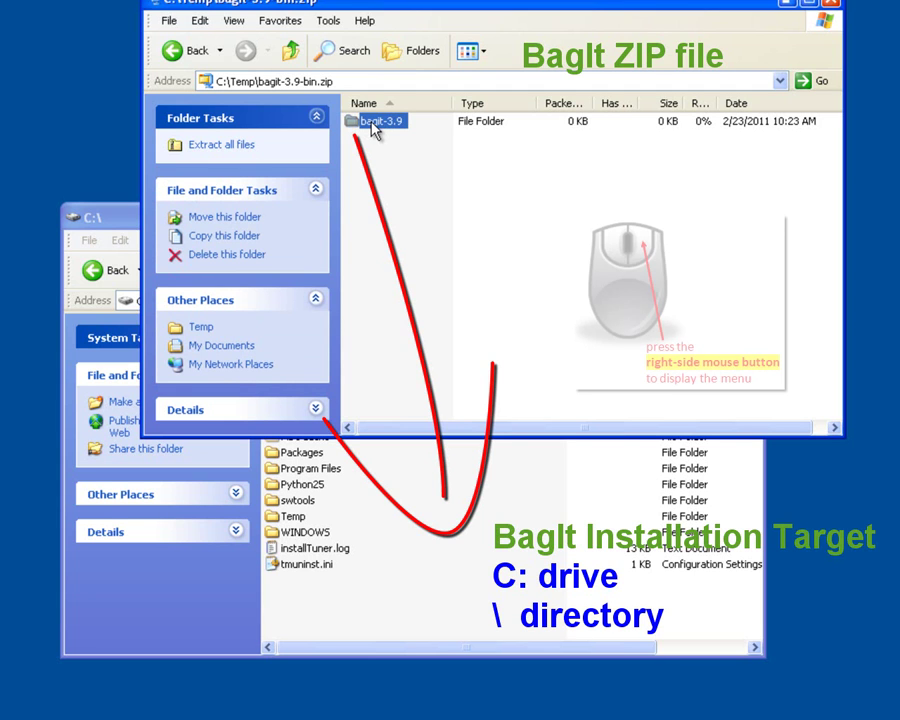
pyautogui.rightClick(374, 130)
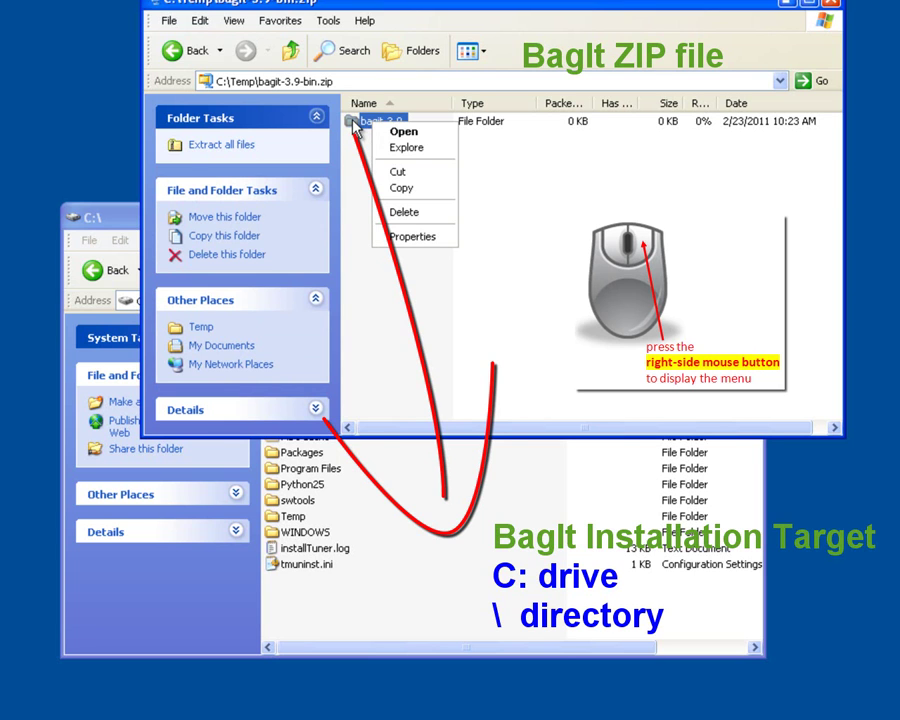
pyautogui.click(419, 190)
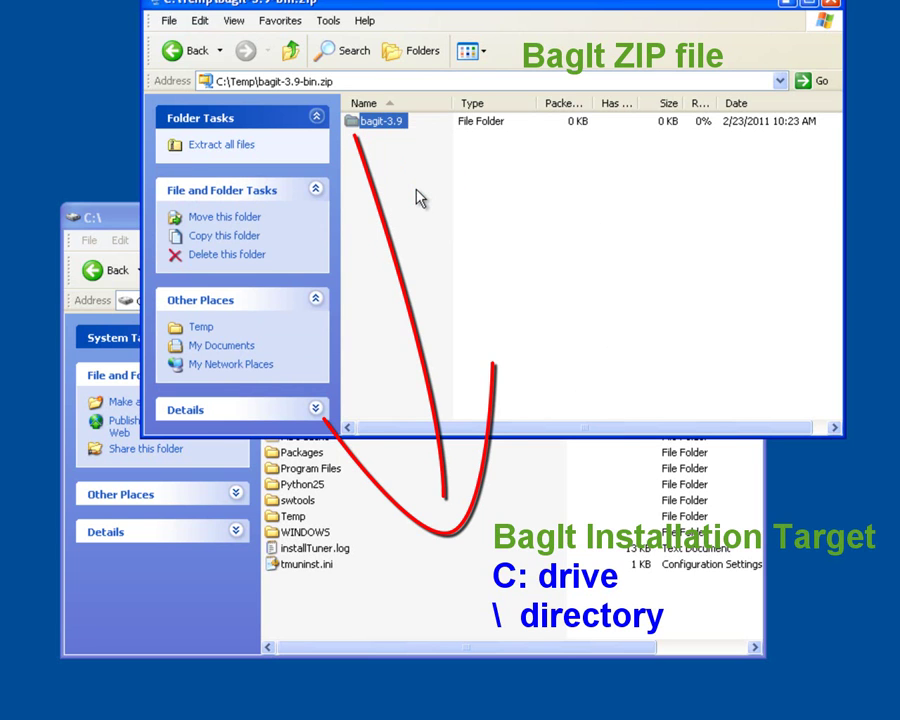
# Step: Paste bagit-3.9 into the C:\ root folder
pyautogui.click(115, 221)
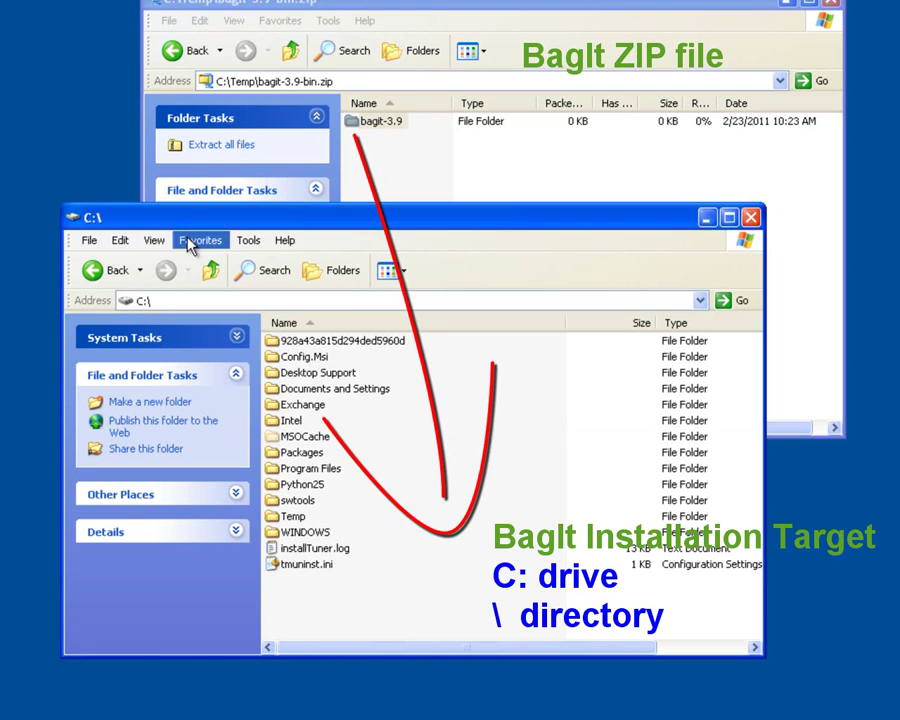
pyautogui.rightClick(412, 586)
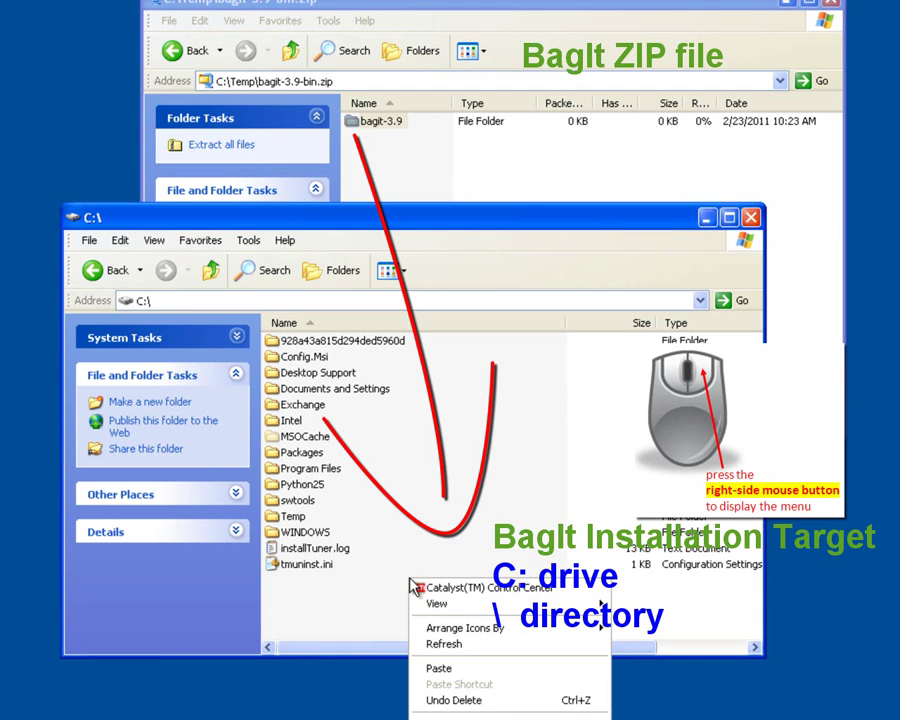
pyautogui.click(437, 669)
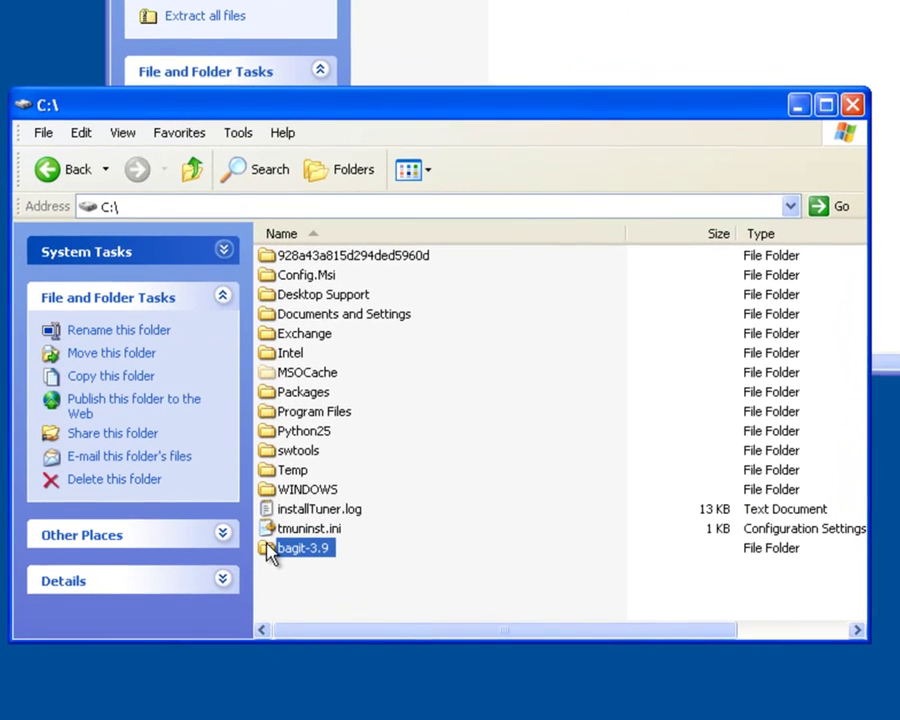
# Step: Open C:\bagit-3.9 to show bin, conf, lib, logs and the text files
pyautogui.doubleClick(269, 550)
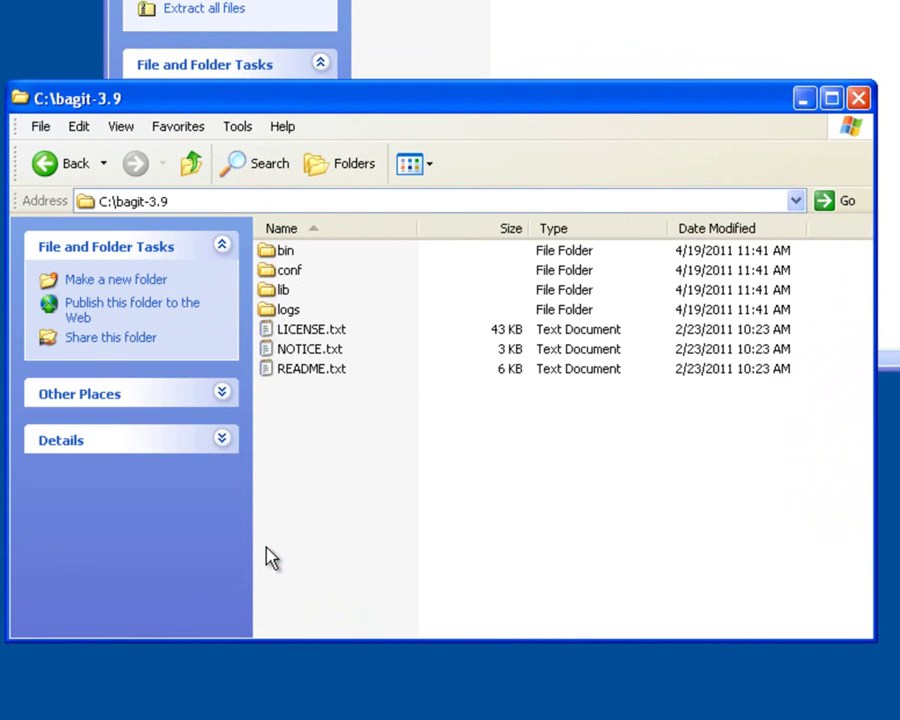
# Step: Open the bin folder to show bag, bag.bat and bag.classworlds.conf
pyautogui.doubleClick(267, 255)
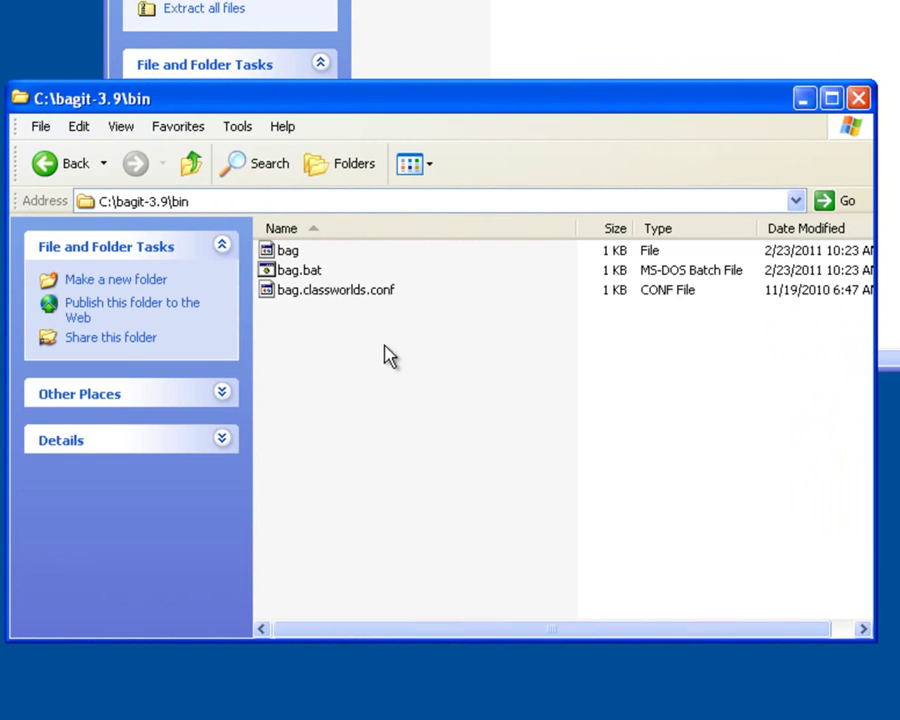